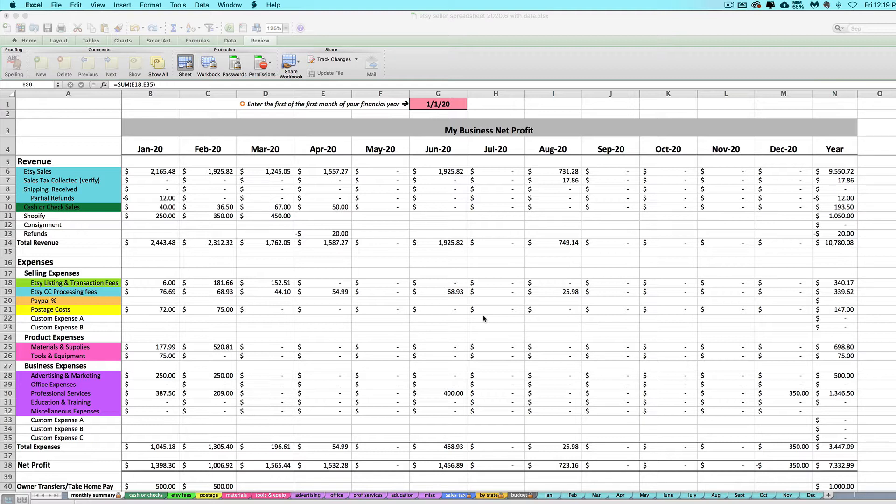
Step: Set the financial year start date in cell G1 of the monthly summary to 1/1/2019
{"action": "left_click", "coordinate": [675, 208]}
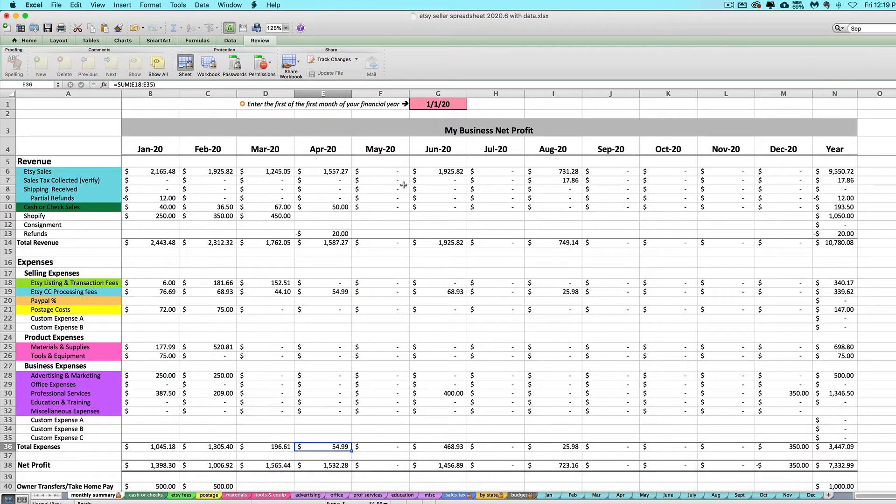
{"action": "left_click", "coordinate": [327, 180]}
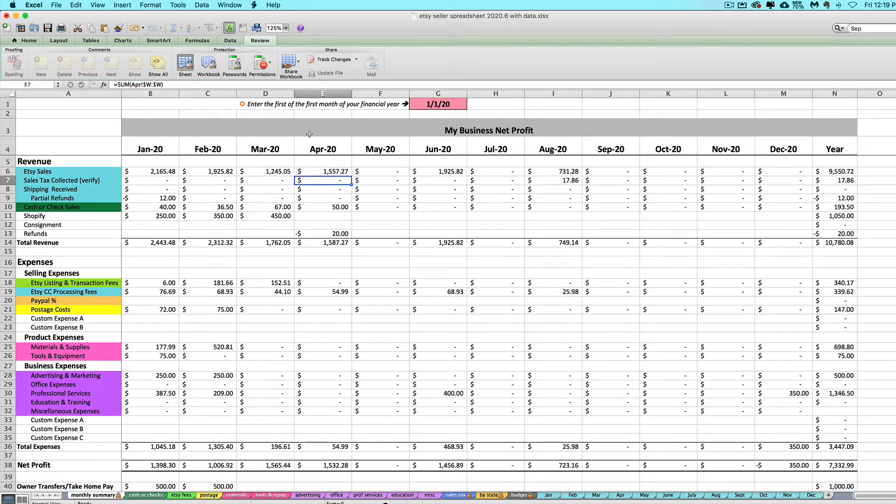
{"action": "left_click", "coordinate": [438, 106]}
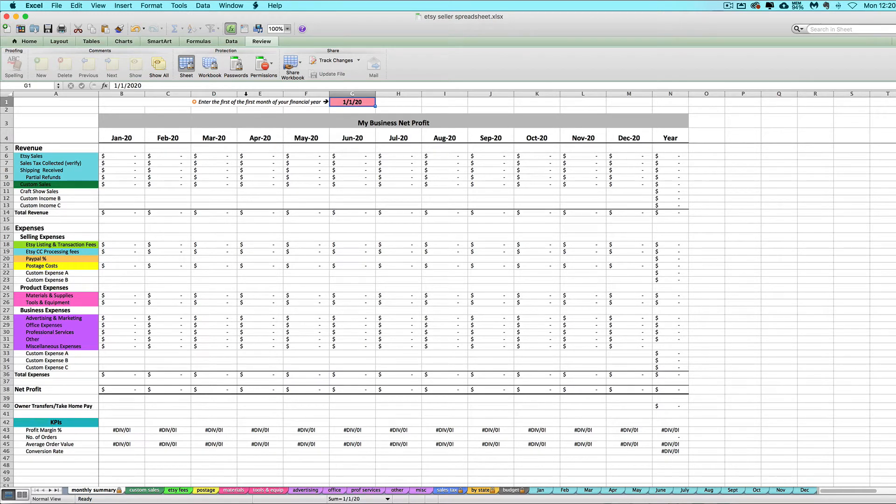
{"action": "type", "text": "1/1/2019"}
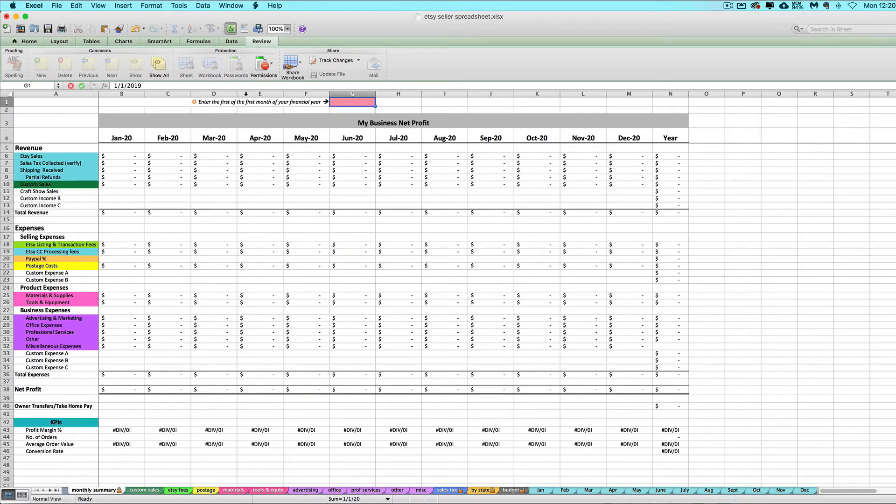
{"action": "key", "text": "Return"}
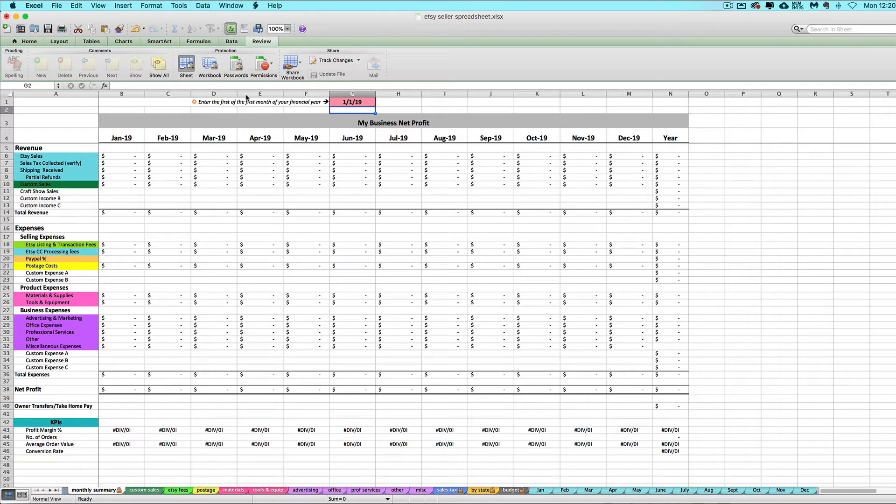
Step: Change the financial year start date in G1 to 1/1/2021
{"action": "left_click", "coordinate": [335, 101]}
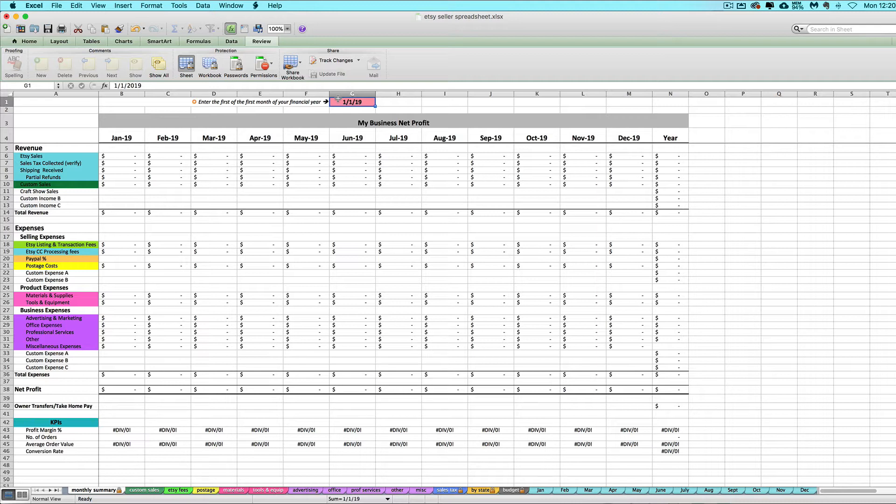
{"action": "type", "text": "1/1/2021"}
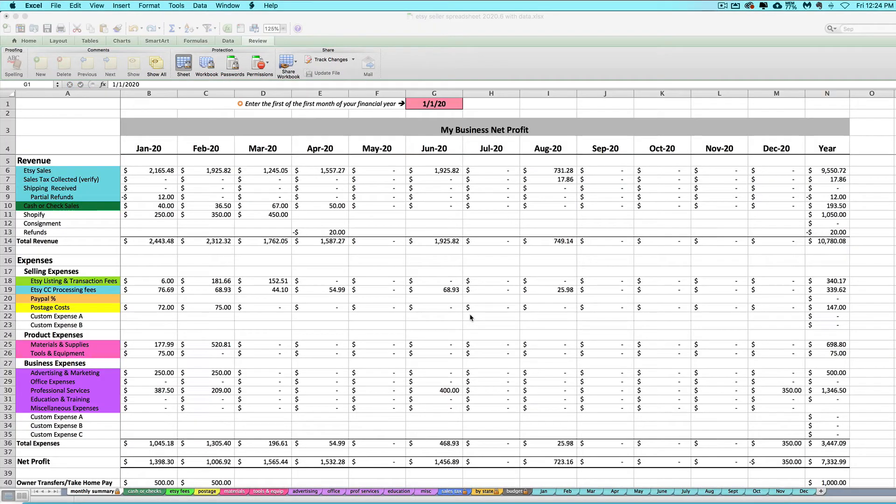
Step: Examine the start date in G1 and how the first month heading in B4 and its column relate to it
{"action": "left_click", "coordinate": [420, 102]}
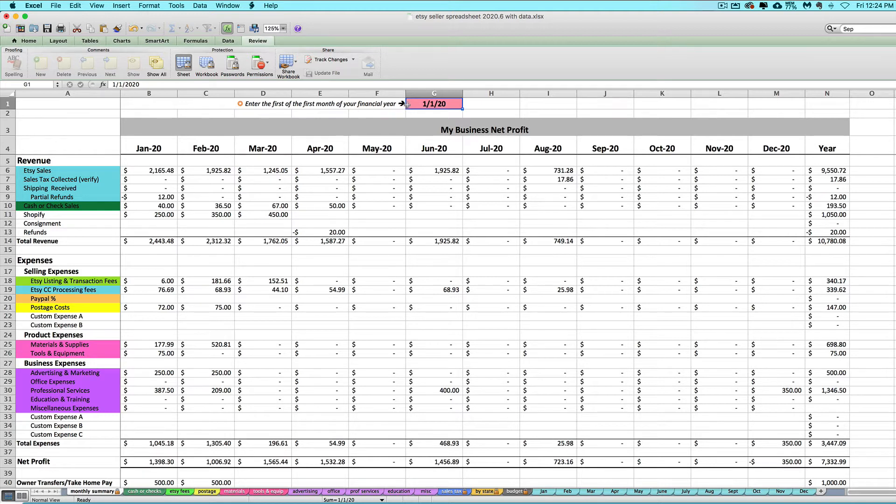
{"action": "left_click_drag", "start_coordinate": [147, 148], "coordinate": [149, 224]}
{"action": "left_click", "coordinate": [379, 205]}
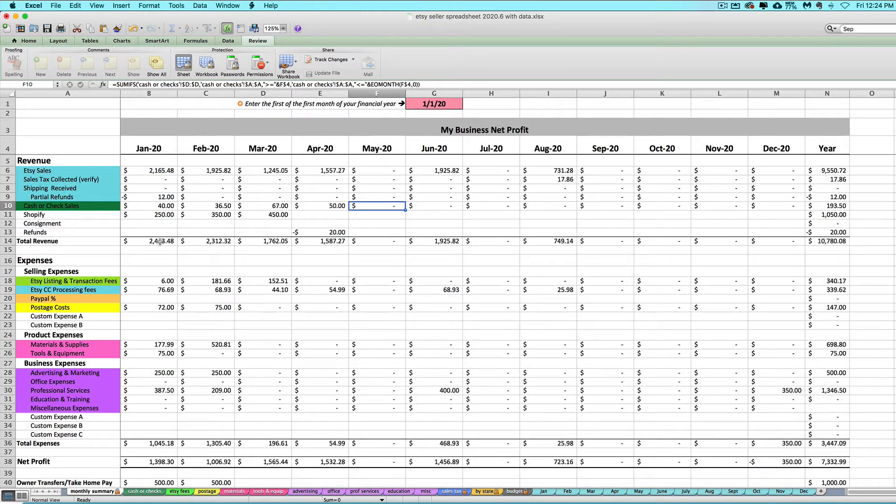
{"action": "left_click", "coordinate": [138, 148]}
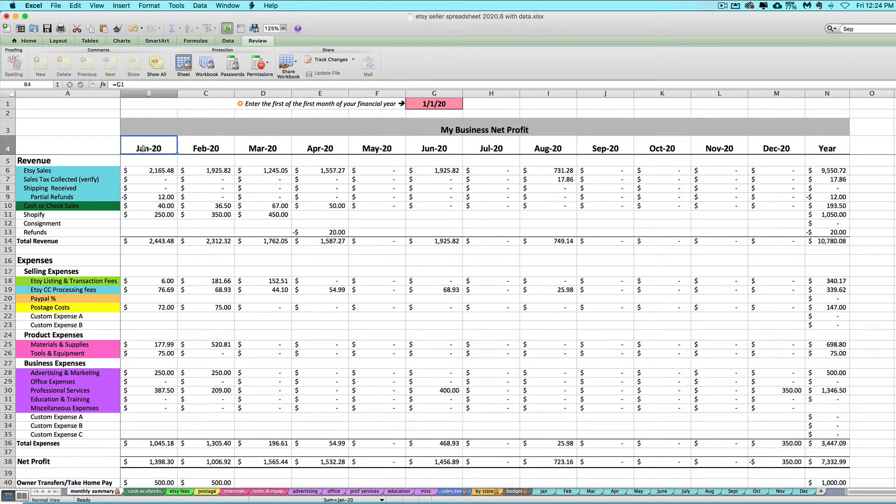
{"action": "left_click", "coordinate": [131, 92]}
{"action": "left_click", "coordinate": [141, 186]}
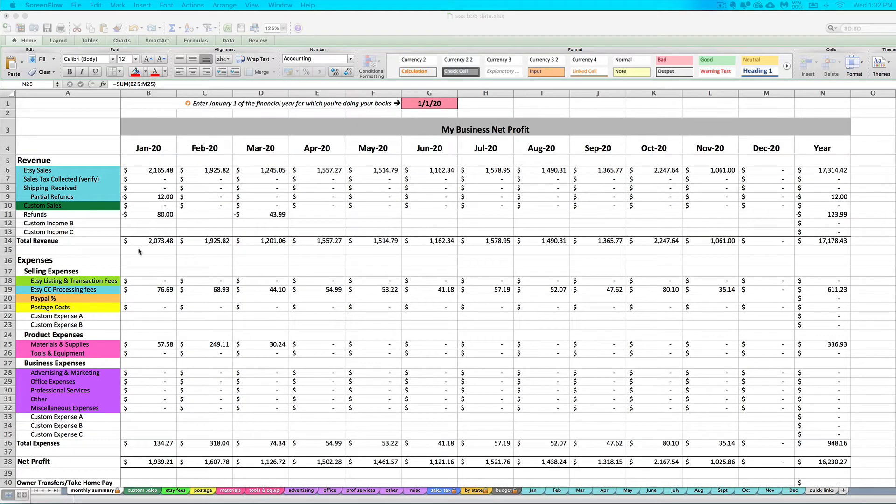
{"action": "left_click", "coordinate": [155, 267]}
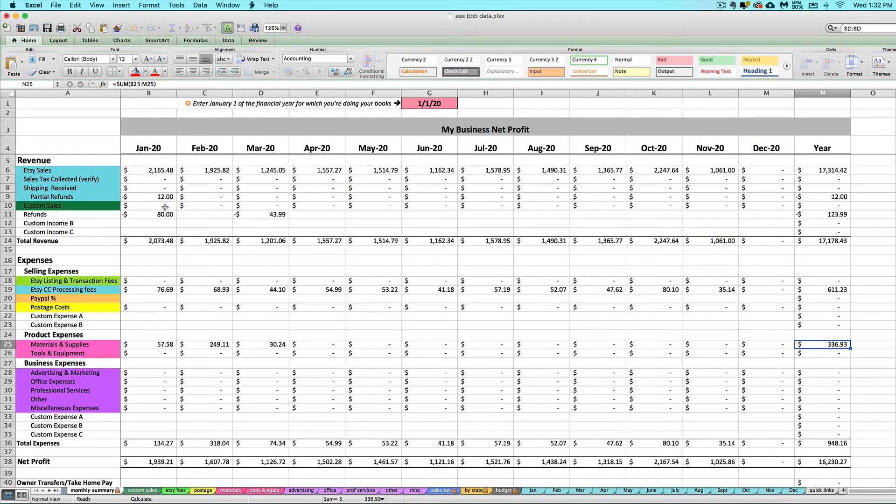
{"action": "left_click", "coordinate": [145, 144]}
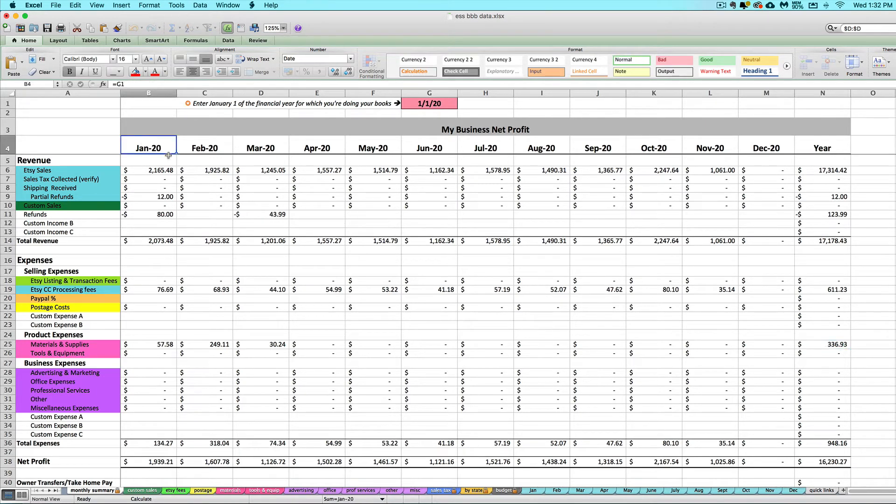
Step: Change the month of the financial year start date in G1 so that it reads 4/1/2020
{"action": "left_click", "coordinate": [419, 102]}
{"action": "left_click", "coordinate": [112, 84]}
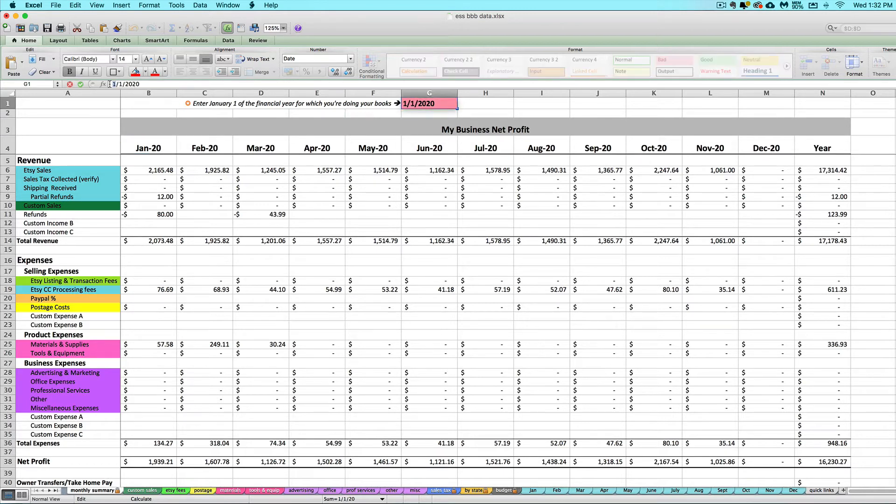
{"action": "key", "text": "Delete"}
{"action": "type", "text": "4"}
{"action": "key", "text": "Return"}
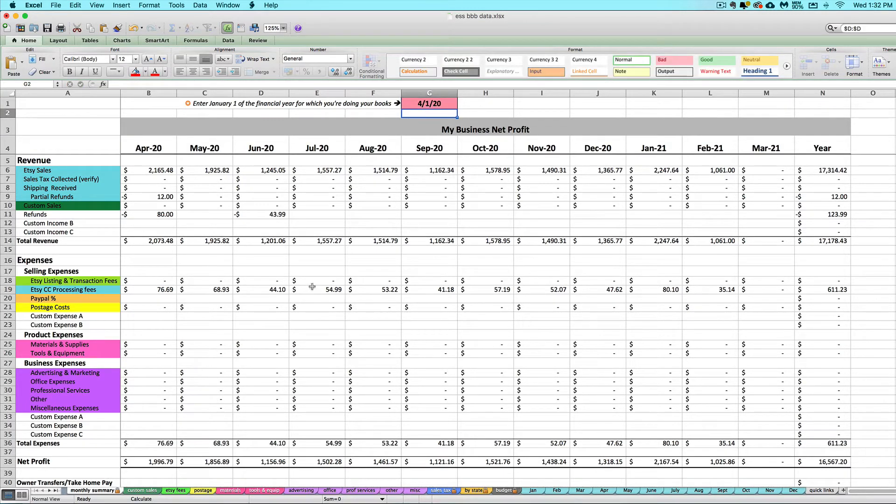
Step: Check the first month column and set the financial year start date in G1 back to 1/1/2020
{"action": "left_click", "coordinate": [155, 93]}
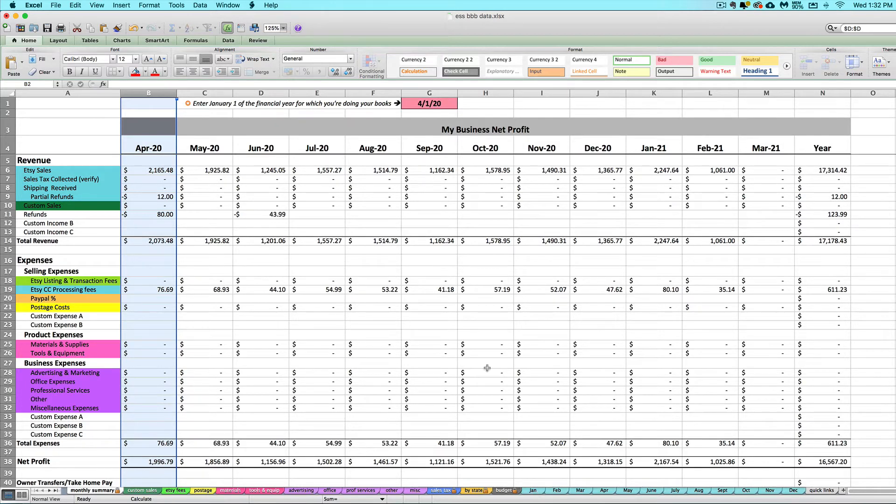
{"action": "left_click", "coordinate": [285, 224]}
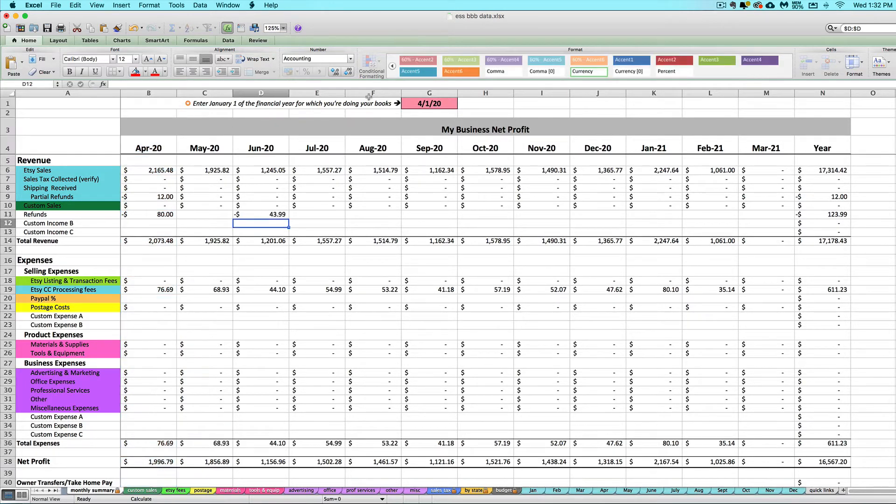
{"action": "left_click", "coordinate": [412, 105]}
{"action": "left_click", "coordinate": [113, 84]}
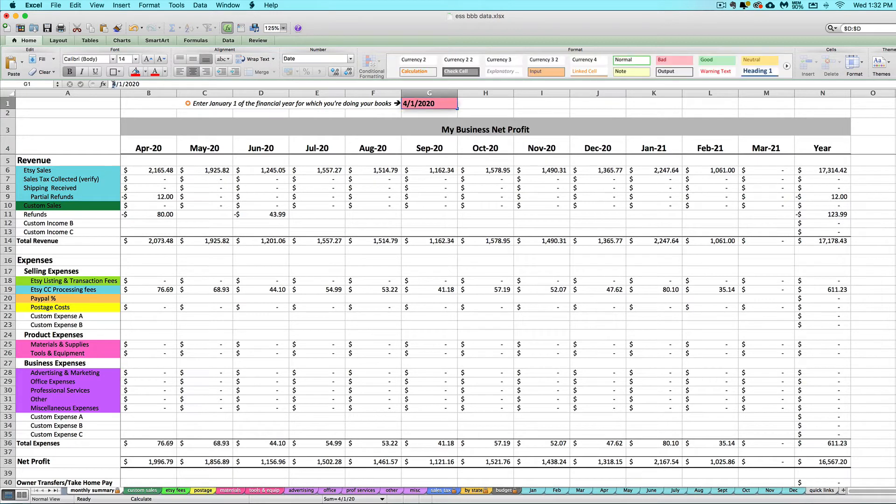
{"action": "key", "text": "Delete"}
{"action": "type", "text": "1"}
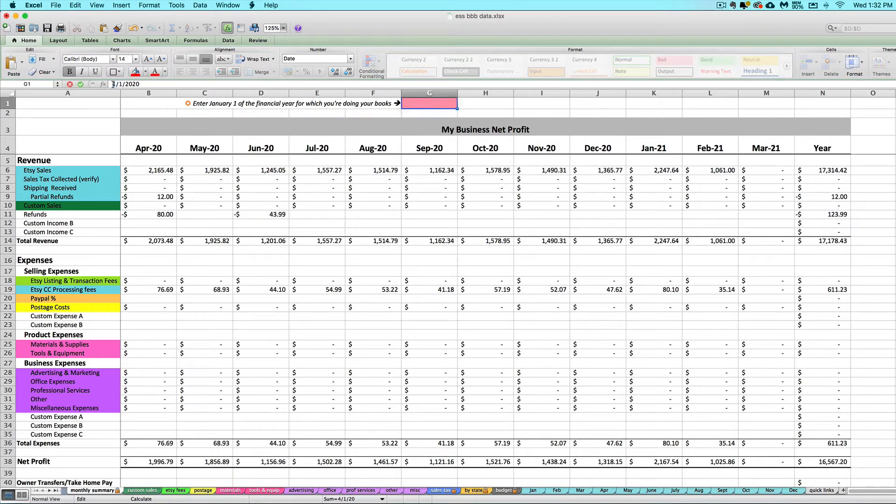
{"action": "key", "text": "Return"}
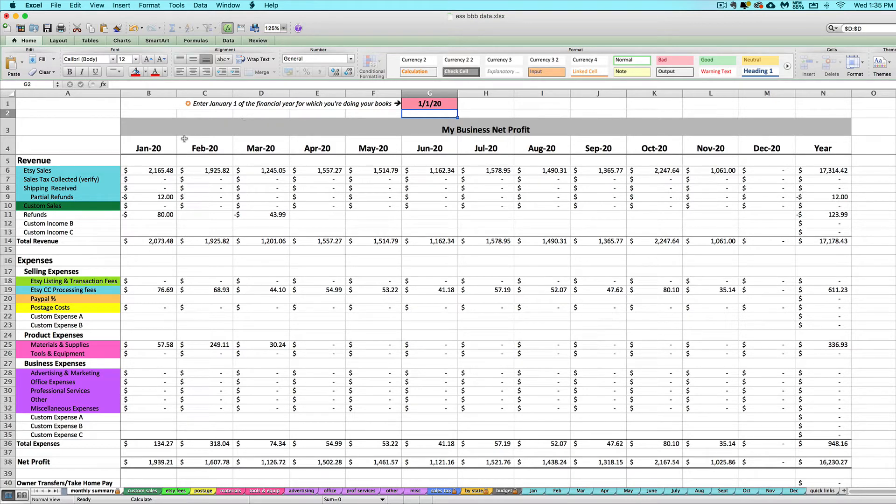
Step: Check the month heading formulas in row 4 and set the financial year start date in G1 to 1/1/2021
{"action": "left_click_drag", "start_coordinate": [167, 141], "coordinate": [770, 144]}
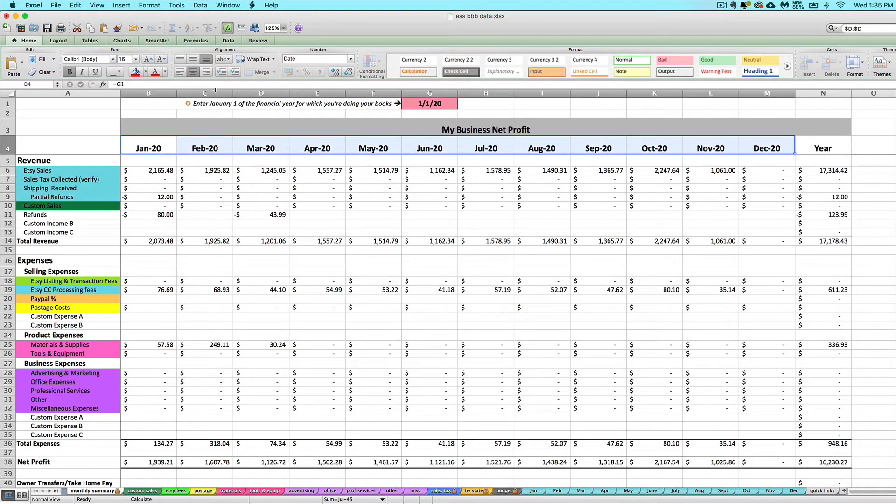
{"action": "left_click", "coordinate": [184, 143]}
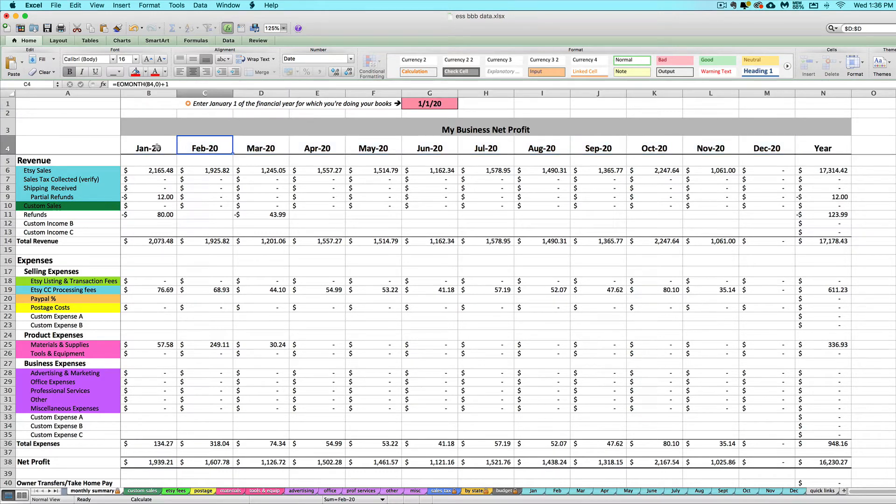
{"action": "left_click", "coordinate": [417, 142]}
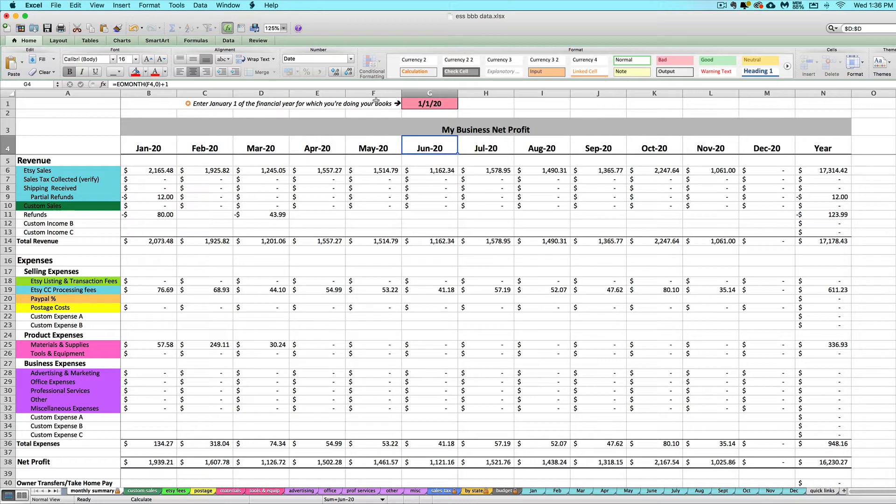
{"action": "left_click", "coordinate": [421, 101]}
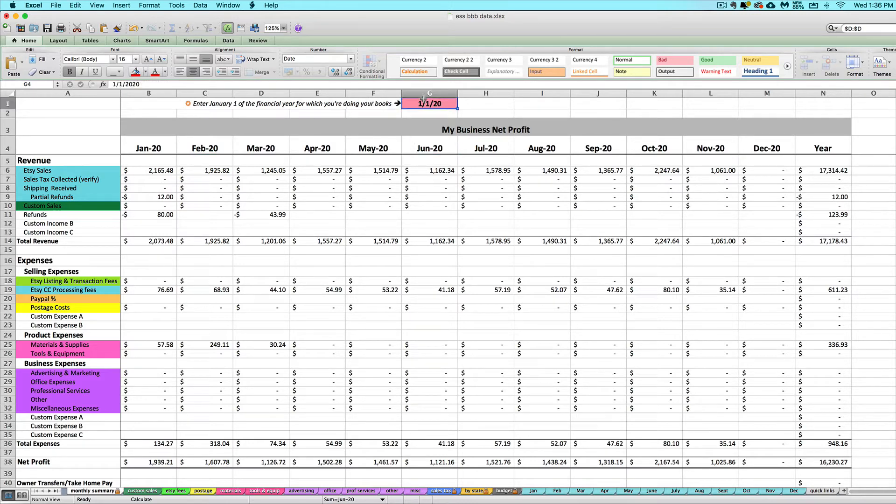
{"action": "left_click", "coordinate": [419, 150]}
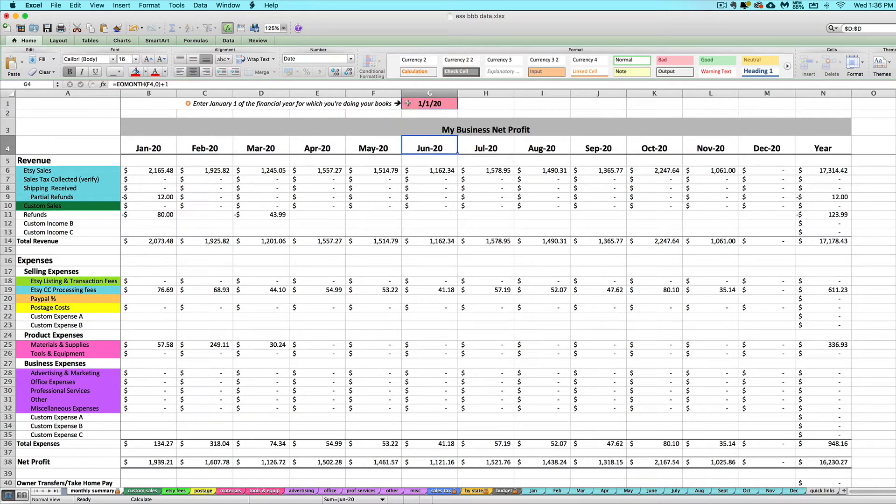
{"action": "left_click", "coordinate": [411, 103]}
{"action": "type", "text": "1"}
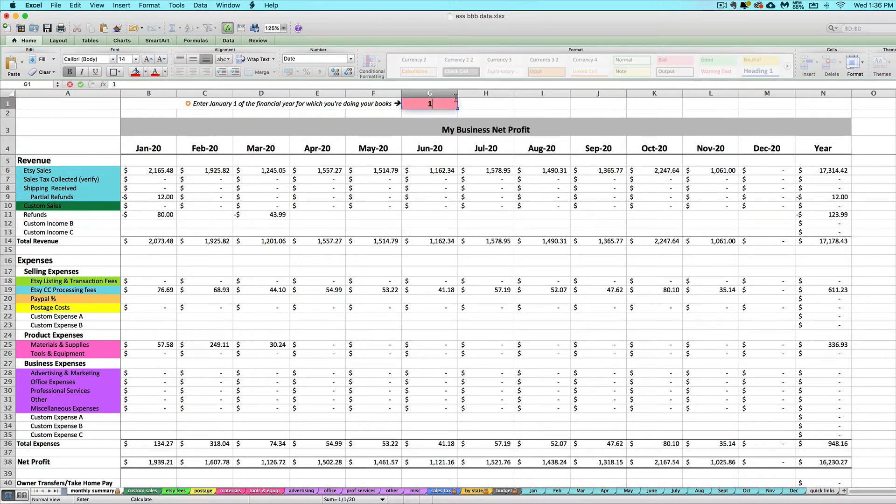
{"action": "type", "text": "/1/2021"}
{"action": "key", "text": "Return"}
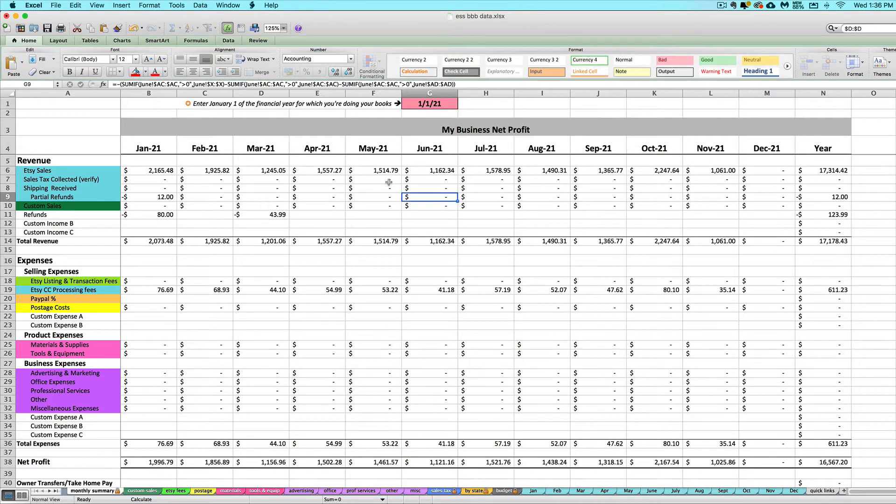
Step: Review the January to May Etsy sales, the start date instruction and the row 4 month headings
{"action": "left_click_drag", "start_coordinate": [369, 172], "coordinate": [136, 171]}
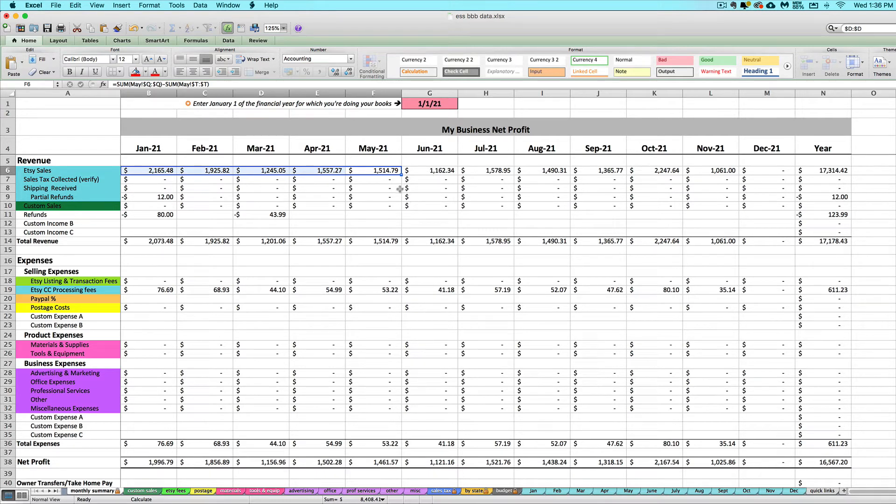
{"action": "left_click", "coordinate": [261, 195]}
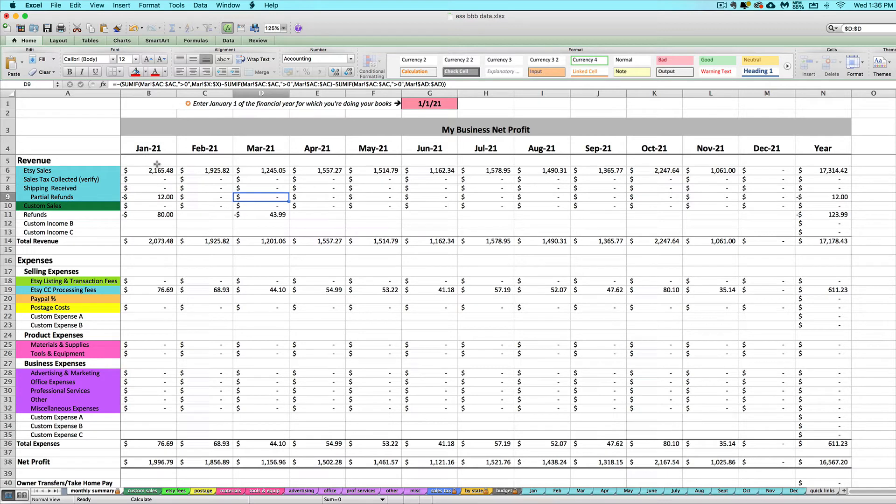
{"action": "left_click", "coordinate": [240, 104]}
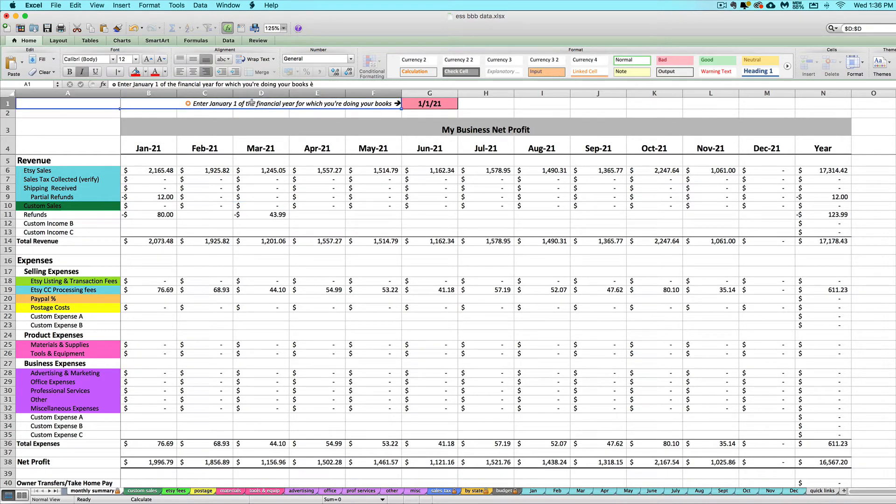
{"action": "left_click", "coordinate": [157, 147]}
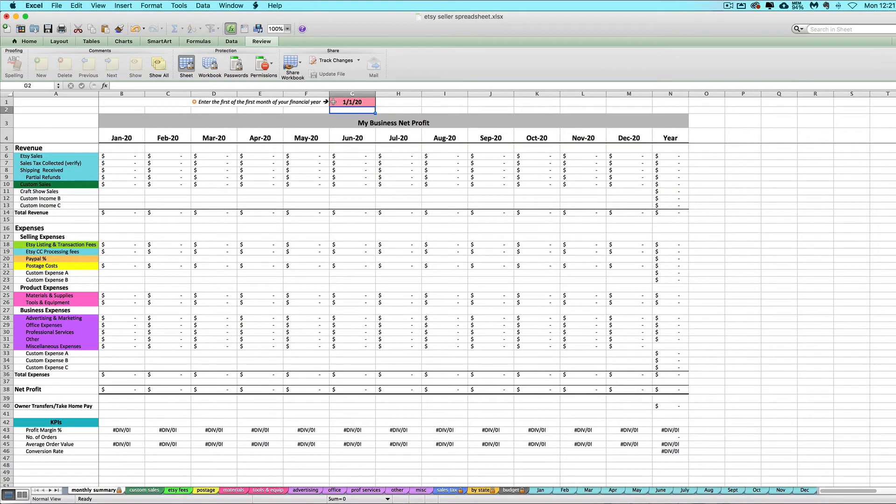
{"action": "left_click", "coordinate": [333, 101]}
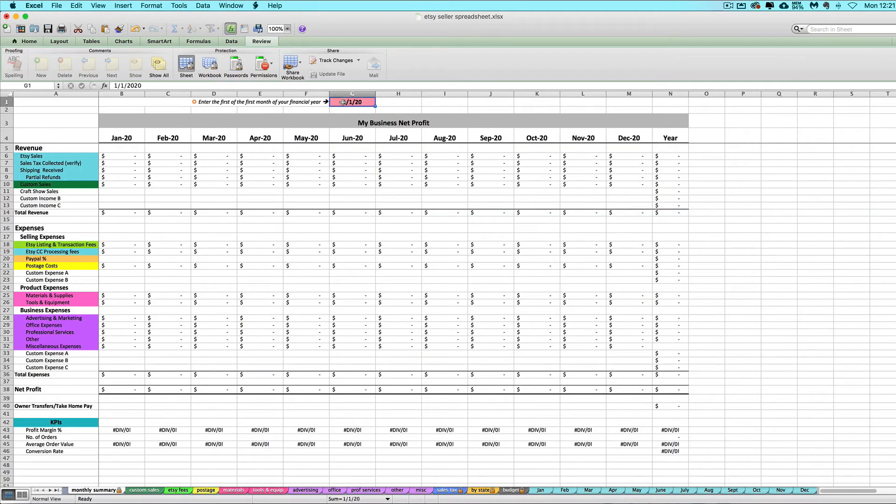
{"action": "left_click_drag", "start_coordinate": [129, 138], "coordinate": [615, 135]}
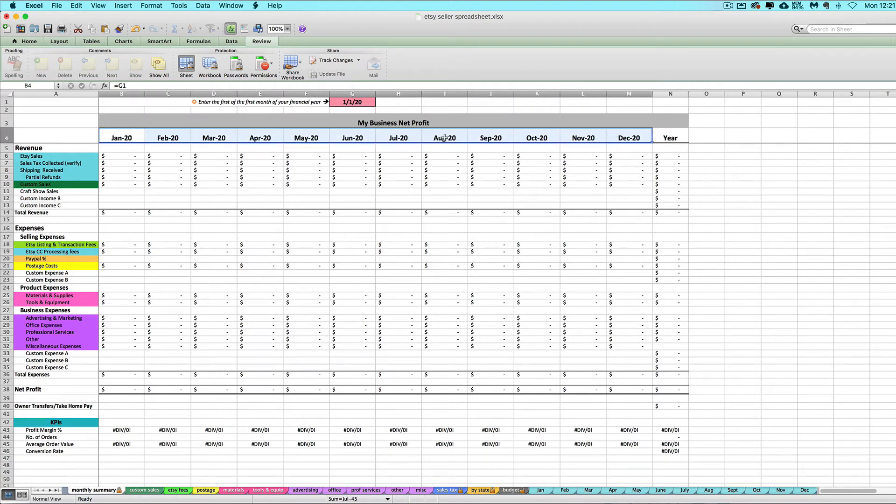
Step: Switch to the etsy fees sheet and examine its Date column, selecting the first entry cell A3
{"action": "right_click", "coordinate": [174, 491]}
{"action": "left_click", "coordinate": [44, 148]}
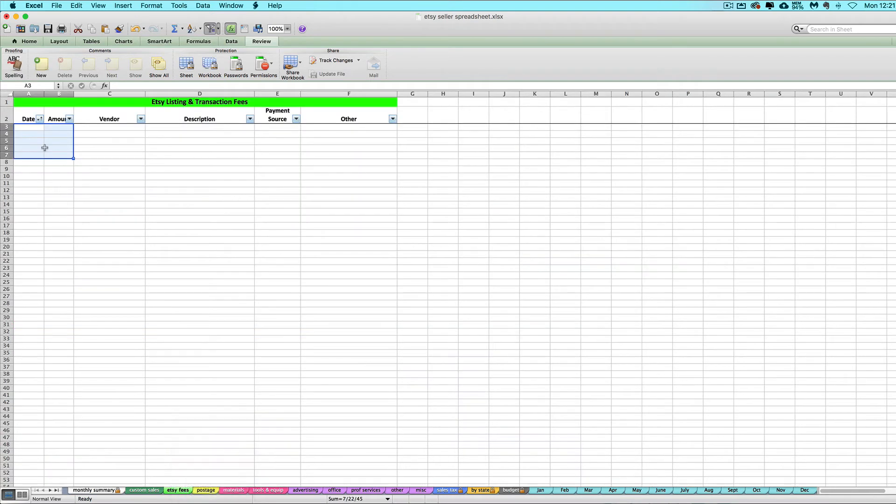
{"action": "left_click", "coordinate": [40, 133]}
{"action": "left_click", "coordinate": [35, 126]}
{"action": "left_click_drag", "start_coordinate": [33, 124], "coordinate": [22, 219]}
{"action": "left_click_drag", "start_coordinate": [27, 148], "coordinate": [28, 142]}
{"action": "left_click", "coordinate": [24, 127]}
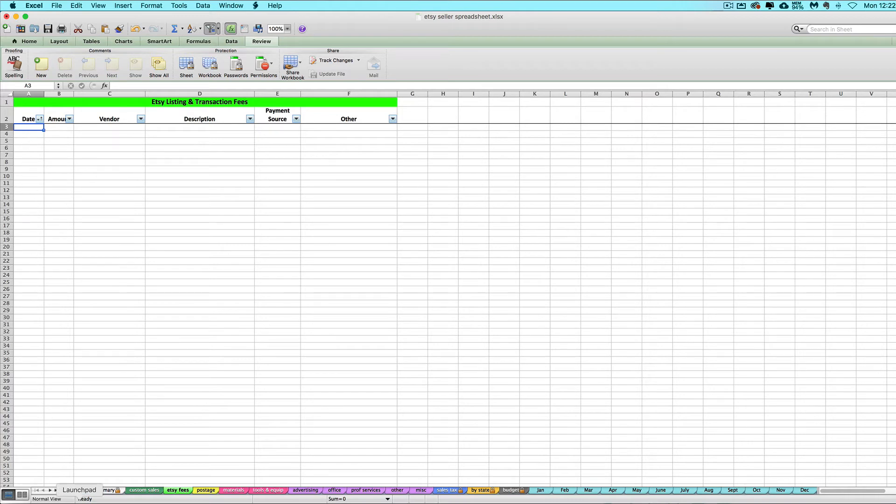
Step: Return to the monthly summary sheet and examine the January formulas for Etsy CC Processing fees, Shipping Received and Custom Sales
{"action": "left_click", "coordinate": [93, 490]}
{"action": "left_click", "coordinate": [124, 251]}
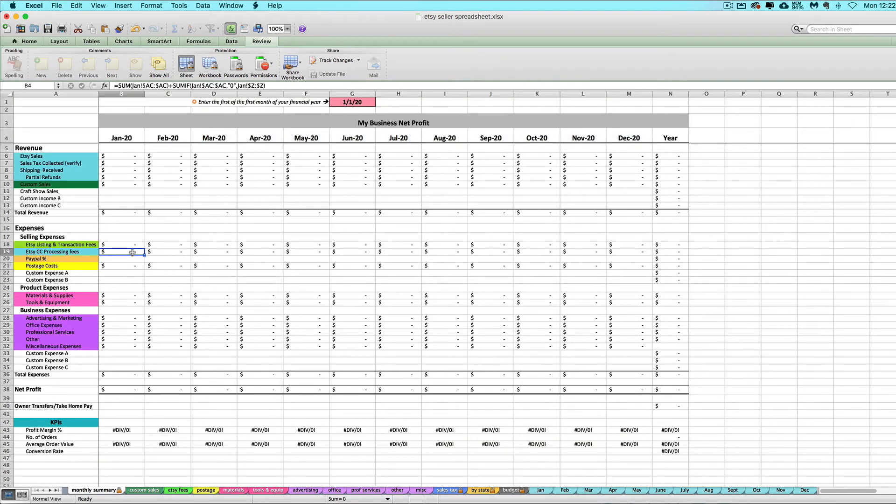
{"action": "left_click", "coordinate": [127, 170]}
{"action": "left_click", "coordinate": [119, 183]}
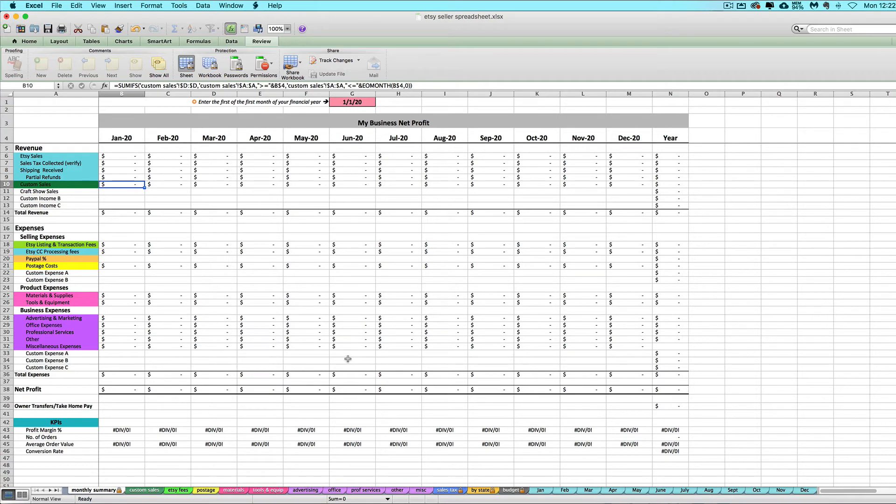
Step: View the Date column on the postage sheet at A5 and go back to the start date on the monthly summary
{"action": "left_click", "coordinate": [207, 492]}
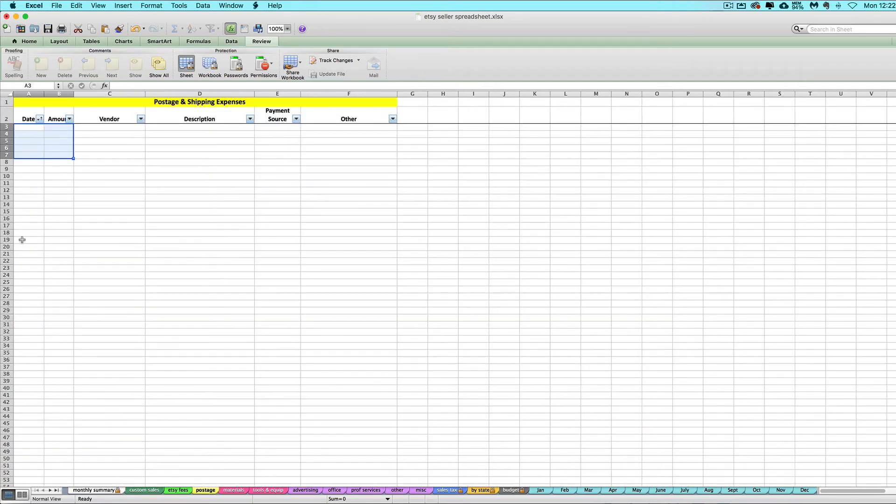
{"action": "left_click", "coordinate": [36, 141]}
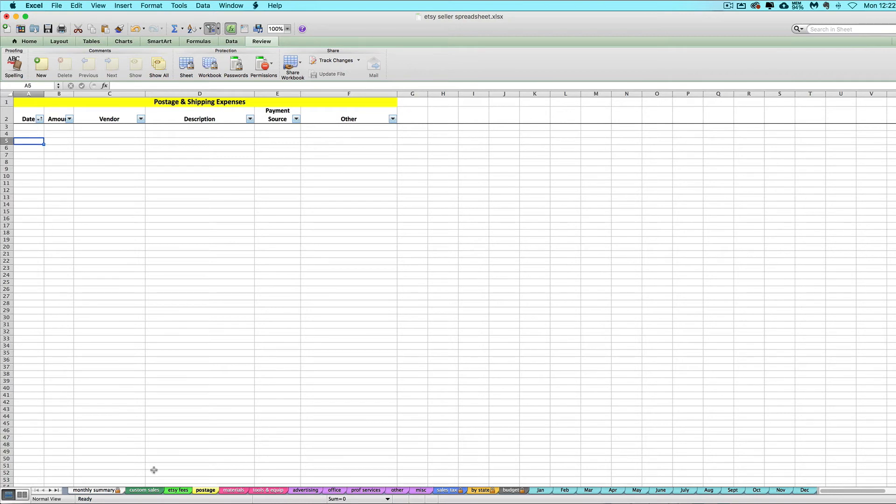
{"action": "left_click", "coordinate": [107, 491]}
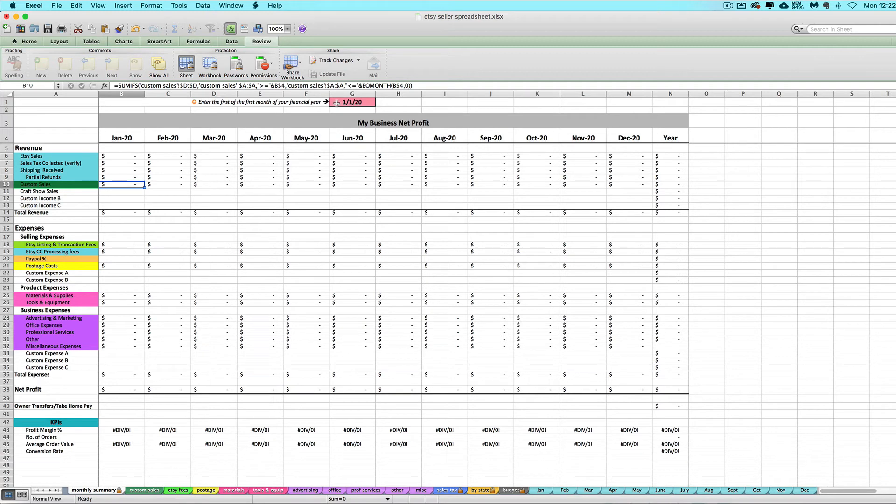
Step: Enter the date 1/2 in A5 of the postage sheet and replace it with the full date 1/2/2019
{"action": "left_click", "coordinate": [214, 491]}
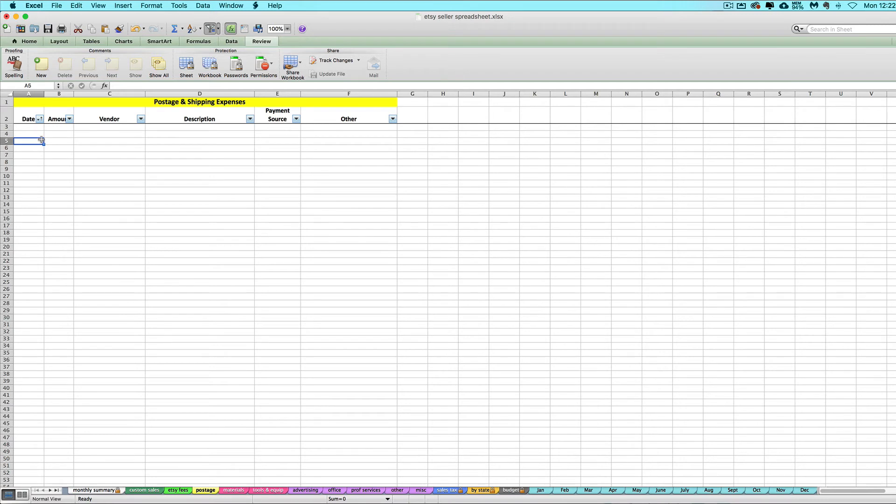
{"action": "type", "text": "1/2"}
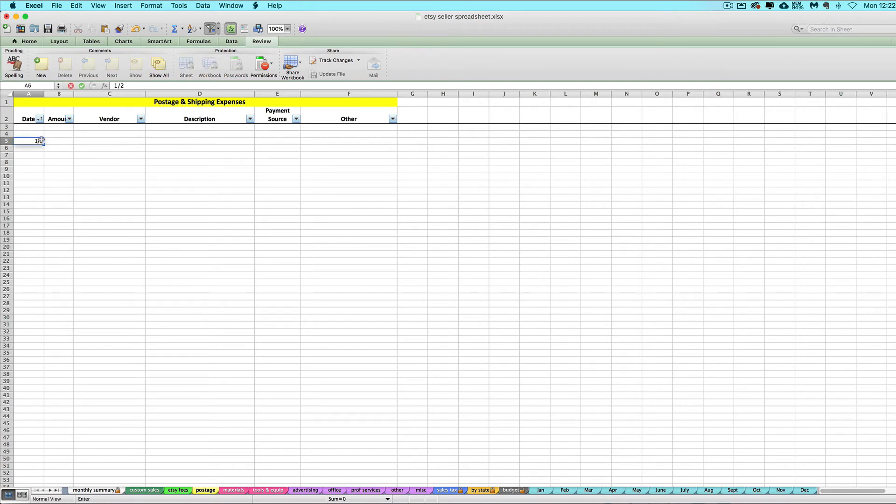
{"action": "key", "text": "Tab"}
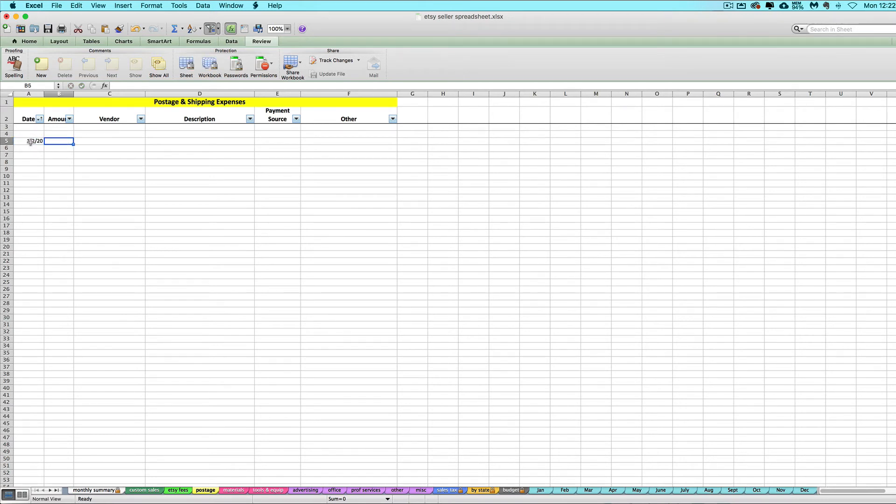
{"action": "left_click", "coordinate": [40, 141]}
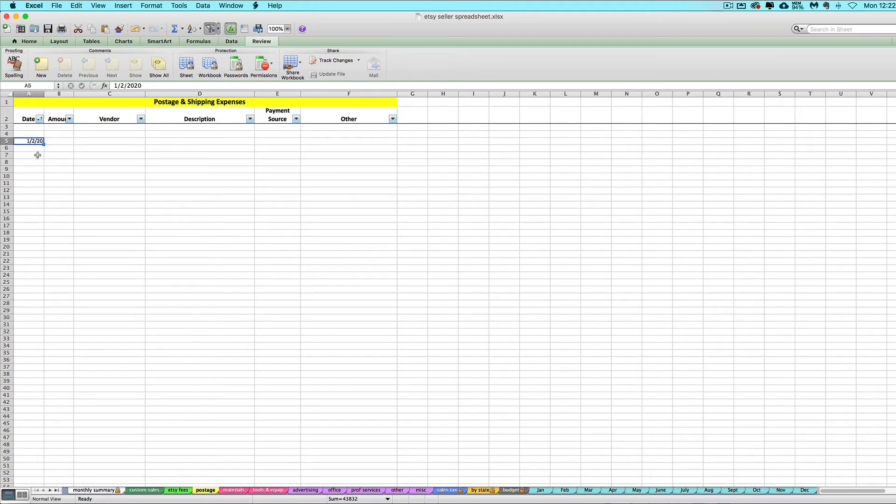
{"action": "type", "text": "1/"}
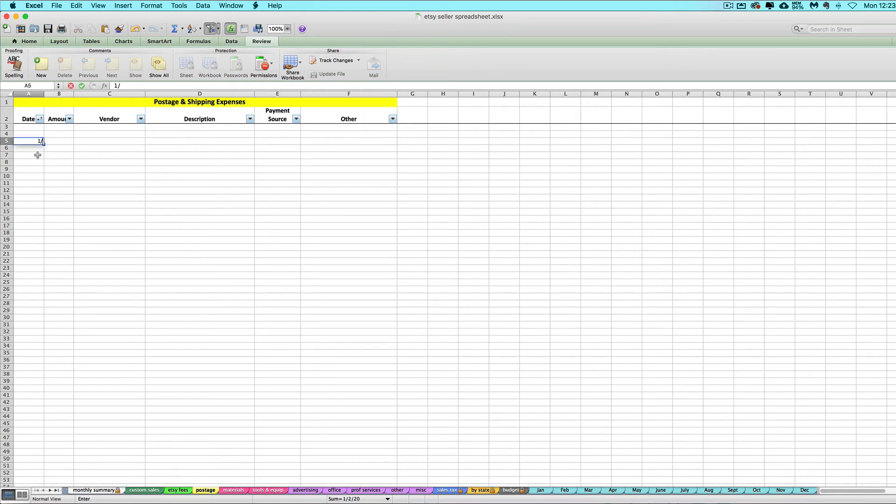
{"action": "type", "text": "2/2019"}
{"action": "key", "text": "Return"}
{"action": "key", "text": "Return"}
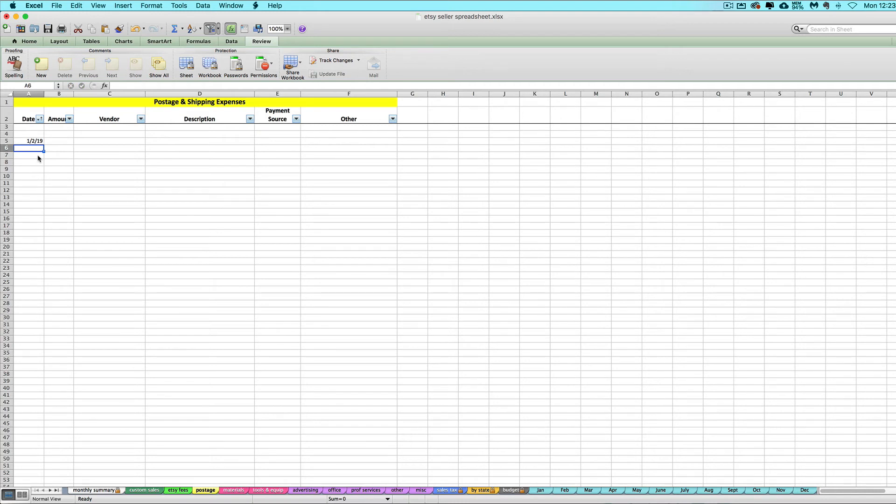
{"action": "key", "text": "Up"}
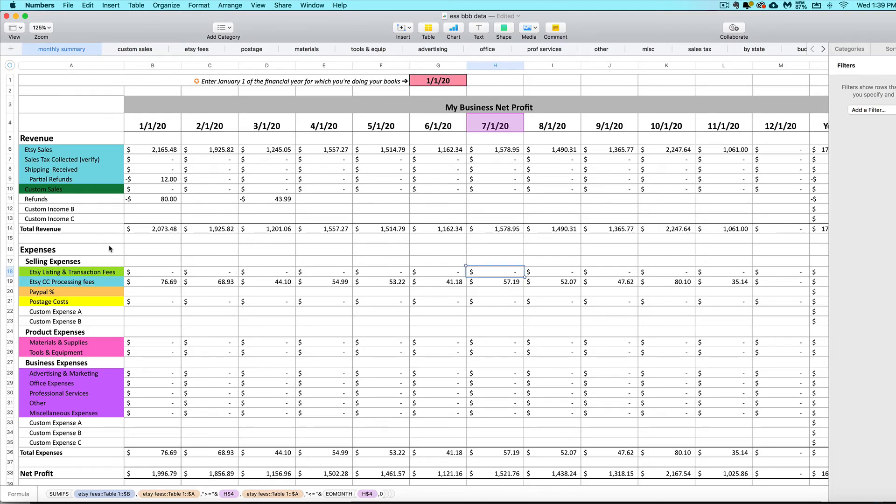
Step: In Numbers, check the start date in G1, view the materials, postage and etsy fees sheets, and return to the monthly summary
{"action": "left_click", "coordinate": [418, 83]}
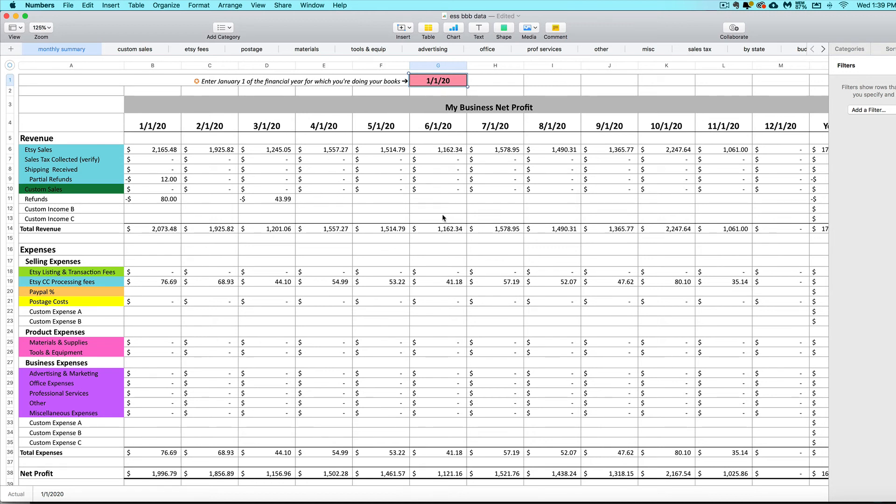
{"action": "left_click", "coordinate": [286, 49]}
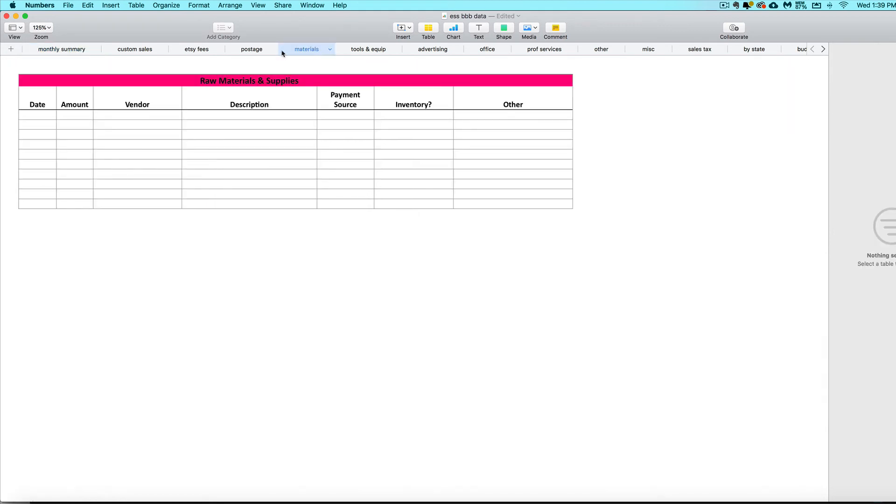
{"action": "left_click", "coordinate": [245, 50]}
{"action": "left_click", "coordinate": [194, 49]}
{"action": "left_click", "coordinate": [61, 51]}
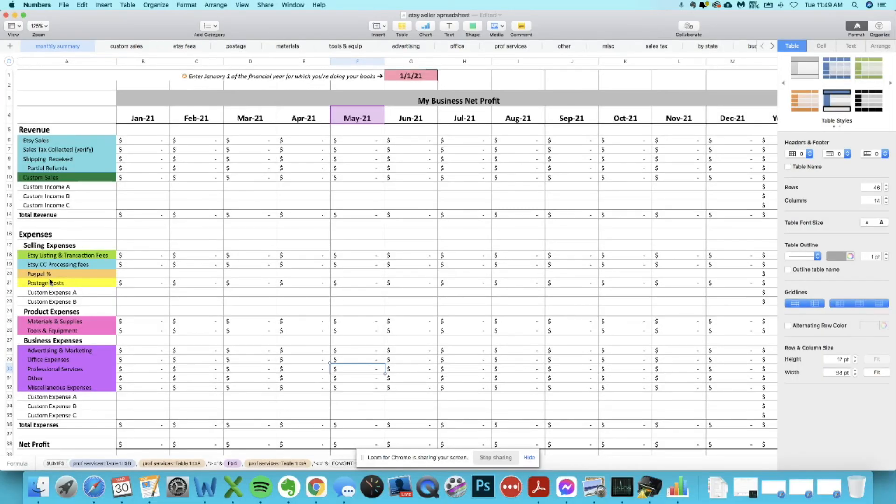
Step: Select the whole month heading row 4 and set its data format to Date & Time
{"action": "left_click", "coordinate": [32, 119]}
{"action": "left_click", "coordinate": [14, 117]}
{"action": "left_click", "coordinate": [13, 117]}
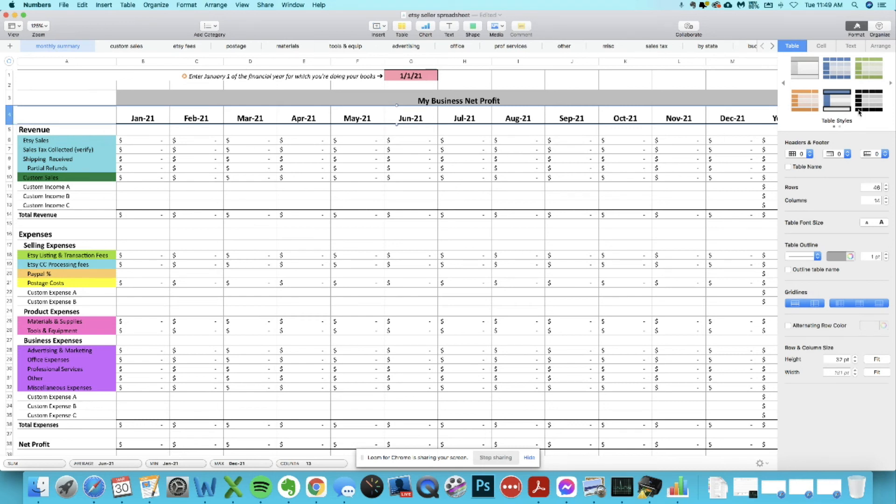
{"action": "left_click", "coordinate": [856, 27]}
{"action": "left_click", "coordinate": [856, 26]}
{"action": "left_click", "coordinate": [822, 46]}
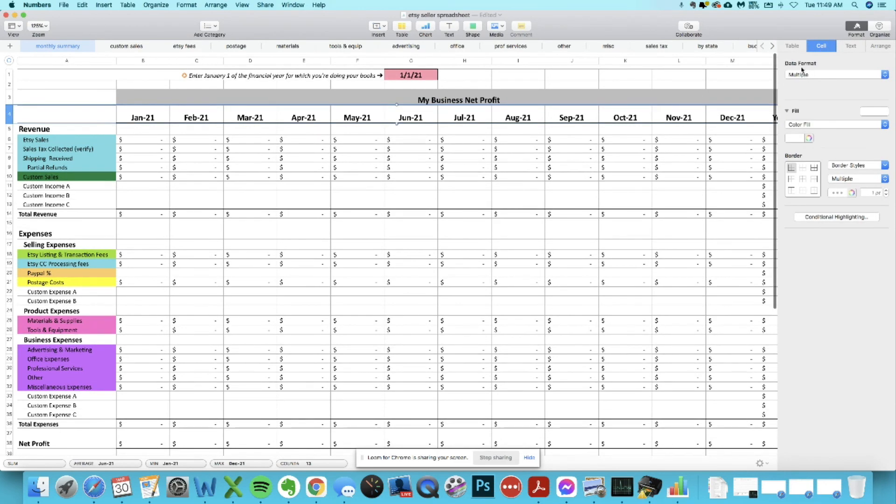
{"action": "left_click", "coordinate": [811, 75]}
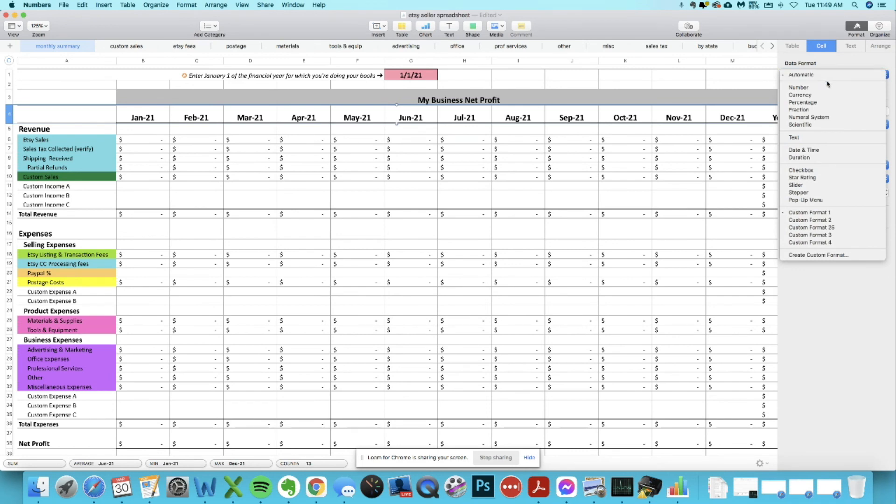
{"action": "left_click", "coordinate": [829, 150]}
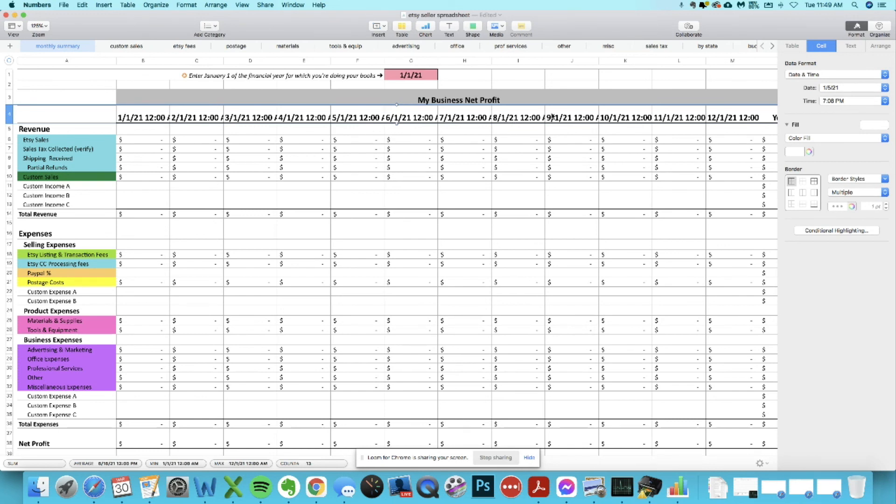
Step: Set the time display of the row 4 month headings to None and deselect the row
{"action": "left_click", "coordinate": [846, 101]}
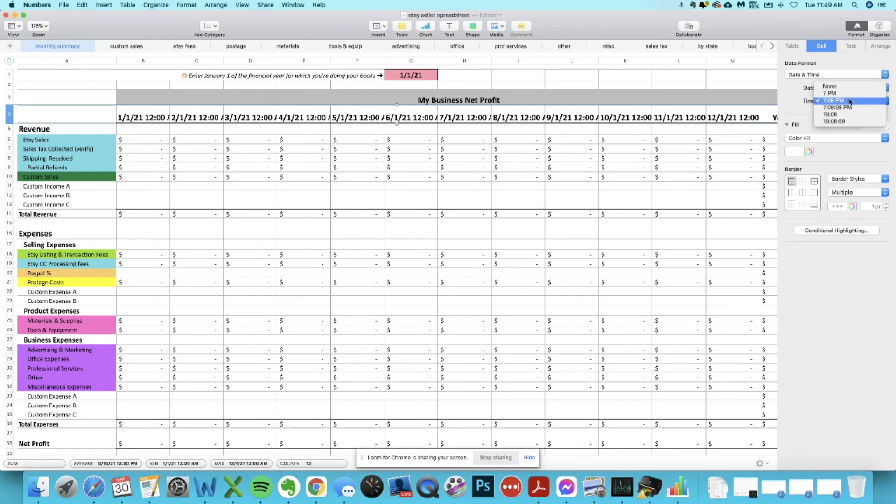
{"action": "left_click", "coordinate": [819, 87]}
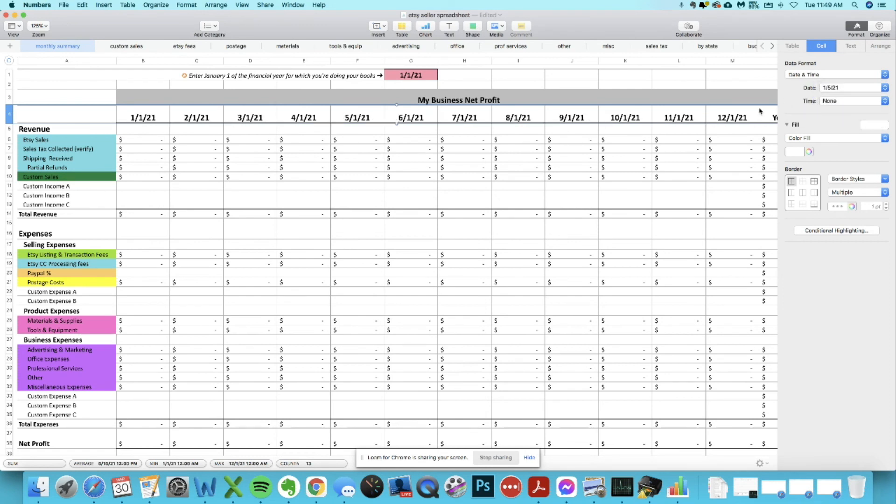
{"action": "left_click", "coordinate": [401, 125]}
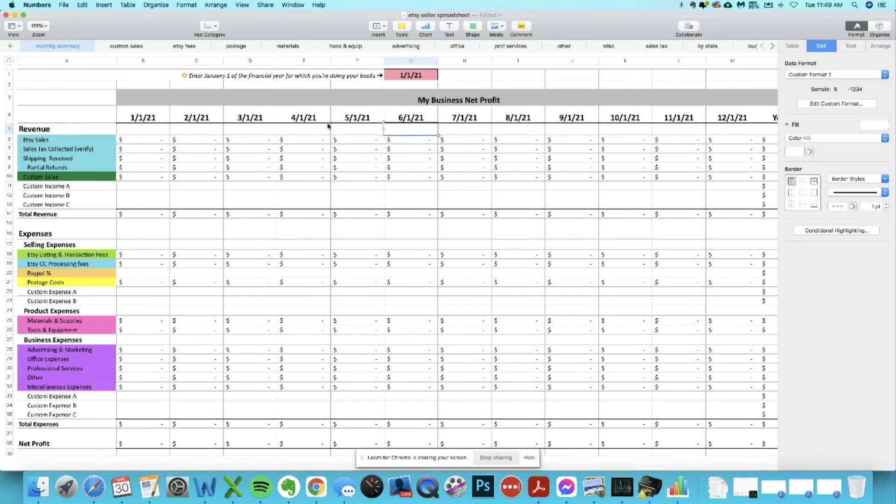